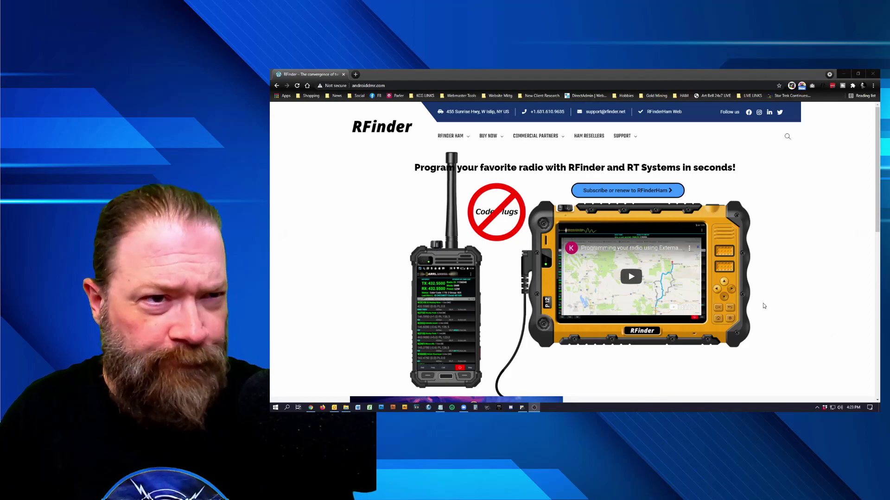
{"action": "scroll", "coordinate": [737, 264], "scroll_direction": "down", "scroll_amount": 3}
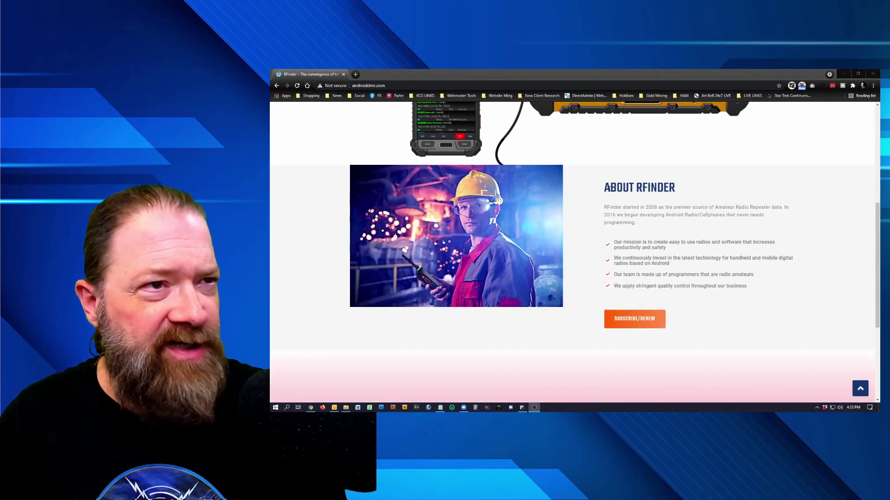
- Open the RFinder purchase page listing subscription plans from $12.99 to $169.99
{"action": "left_click", "coordinate": [637, 319]}
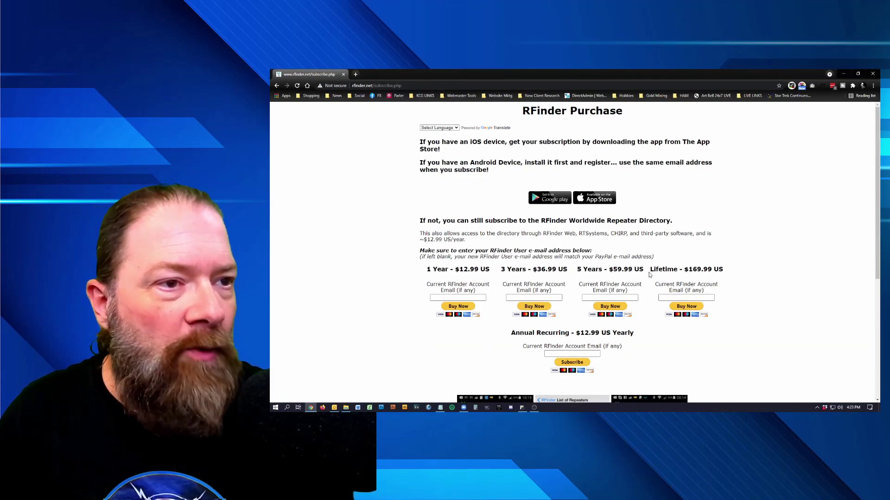
{"action": "left_click_drag", "start_coordinate": [651, 273], "coordinate": [736, 272]}
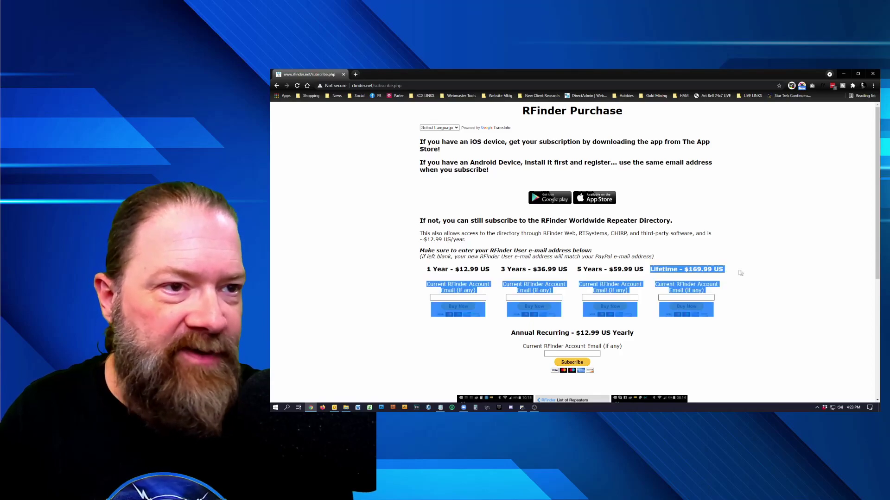
{"action": "left_click", "coordinate": [725, 270]}
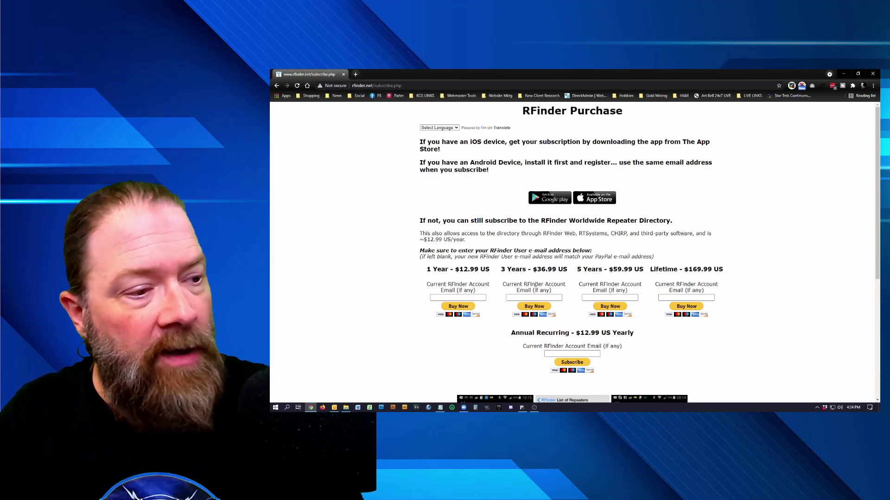
- Close the search window, open File > External Data > RFinder Web Search, and map the Houston-to-Dallas route
{"action": "left_click", "coordinate": [522, 408]}
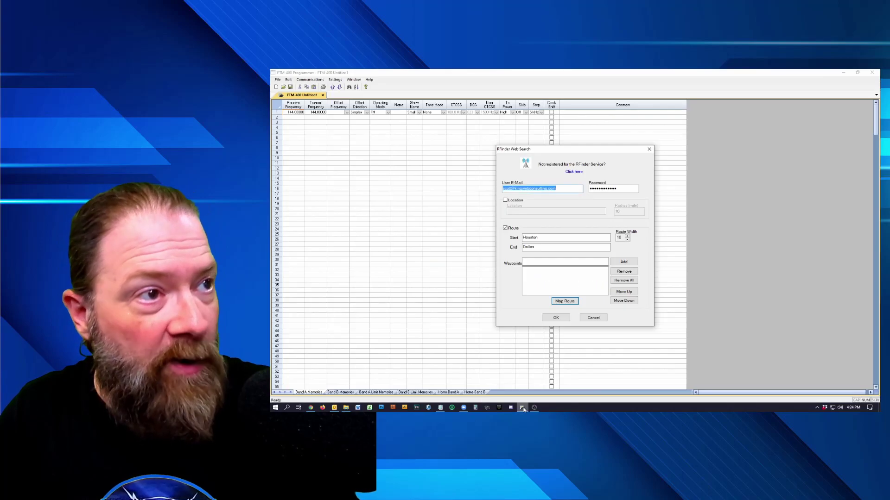
{"action": "left_click", "coordinate": [649, 149]}
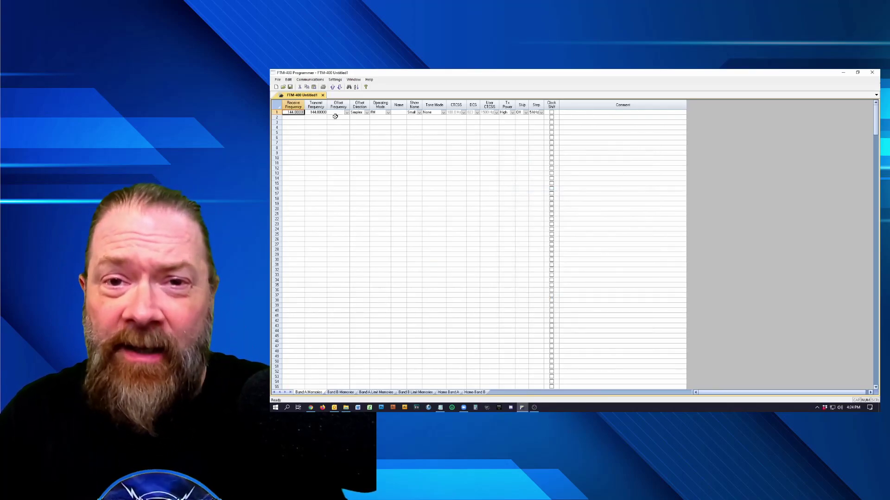
{"action": "left_click", "coordinate": [278, 80]}
{"action": "mouse_move", "coordinate": [294, 99]}
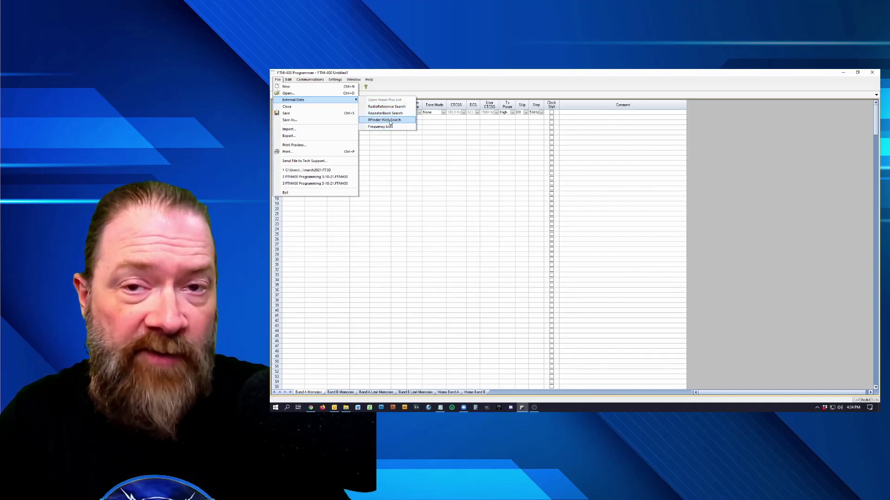
{"action": "left_click", "coordinate": [390, 122]}
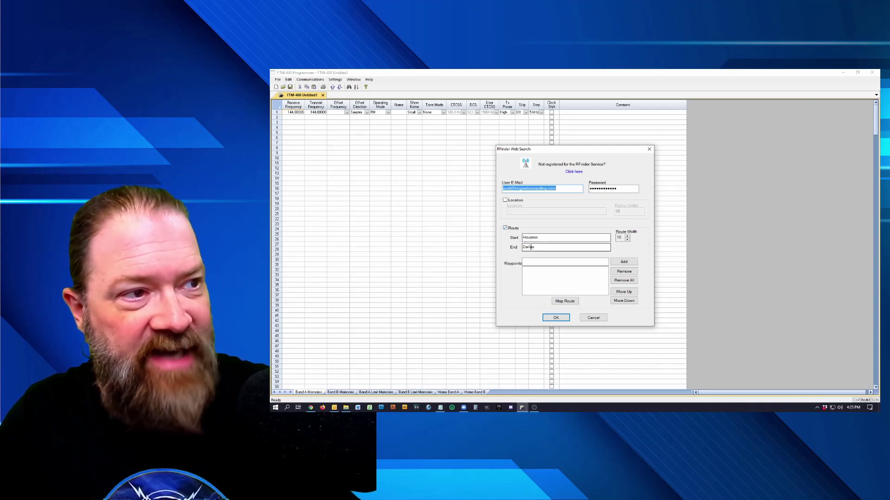
{"action": "left_click", "coordinate": [566, 302]}
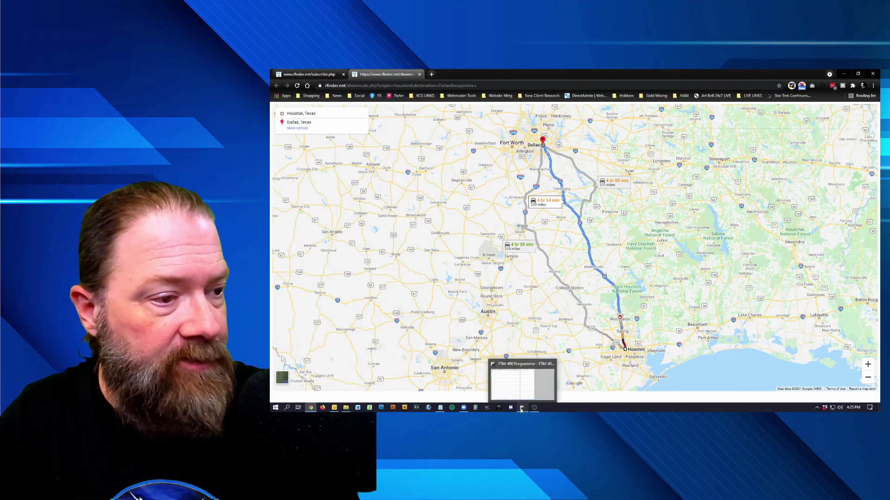
{"action": "left_click", "coordinate": [521, 409]}
{"action": "left_click", "coordinate": [533, 247]}
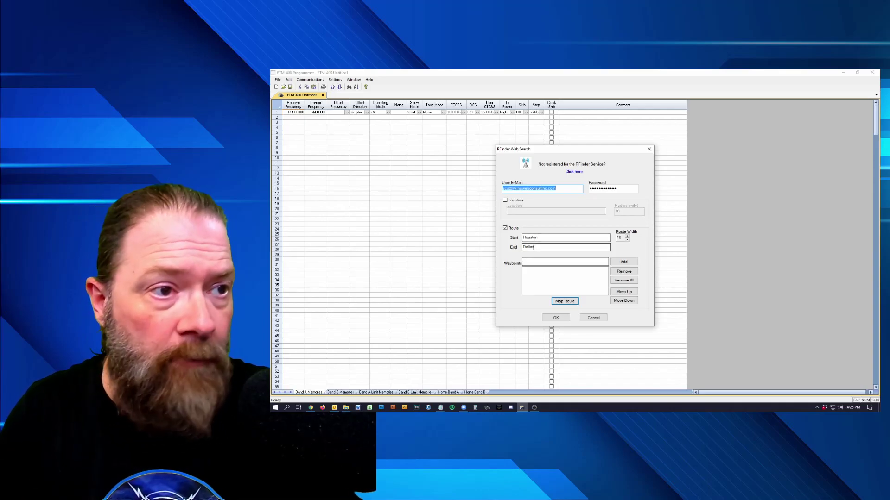
- Run the RFinder search to list repeaters along the Houston-to-Dallas route
{"action": "left_click", "coordinate": [556, 318]}
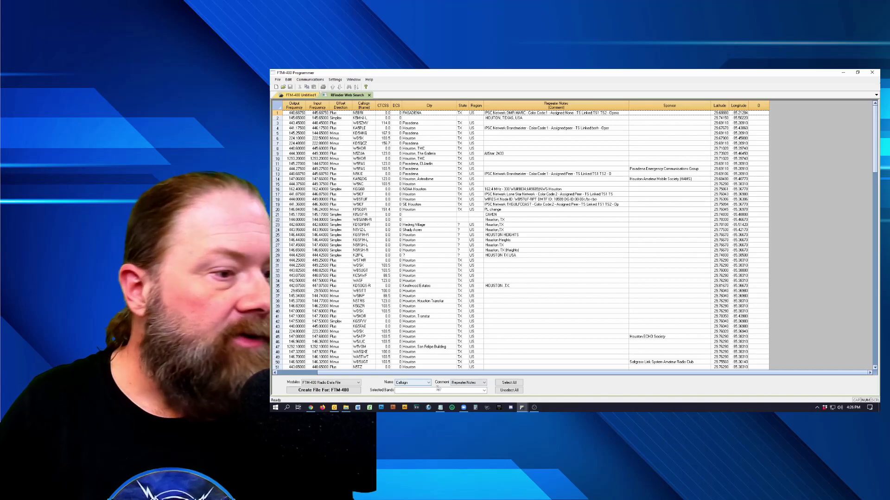
{"action": "left_click", "coordinate": [414, 393]}
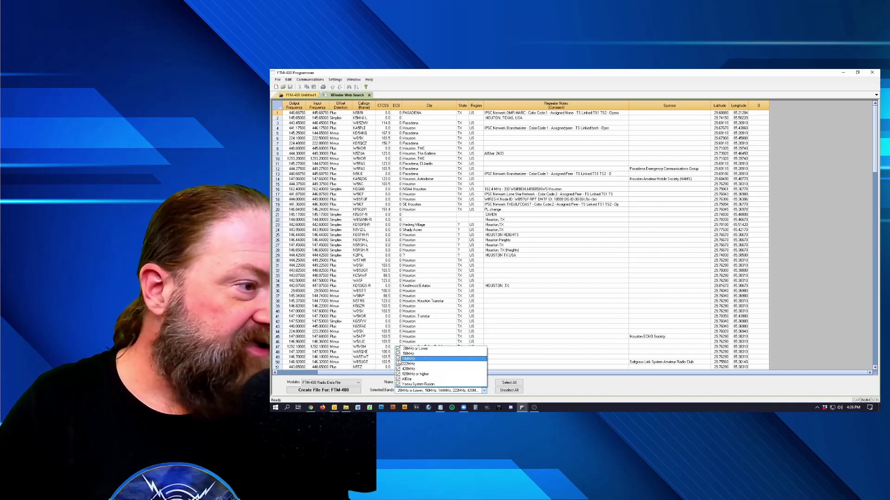
- Uncheck 28MHz-or-lower, 222MHz, 920MHz-or-higher, AllStar and System Fusion, leaving only 144MHz and 420MHz
{"action": "left_click", "coordinate": [407, 348]}
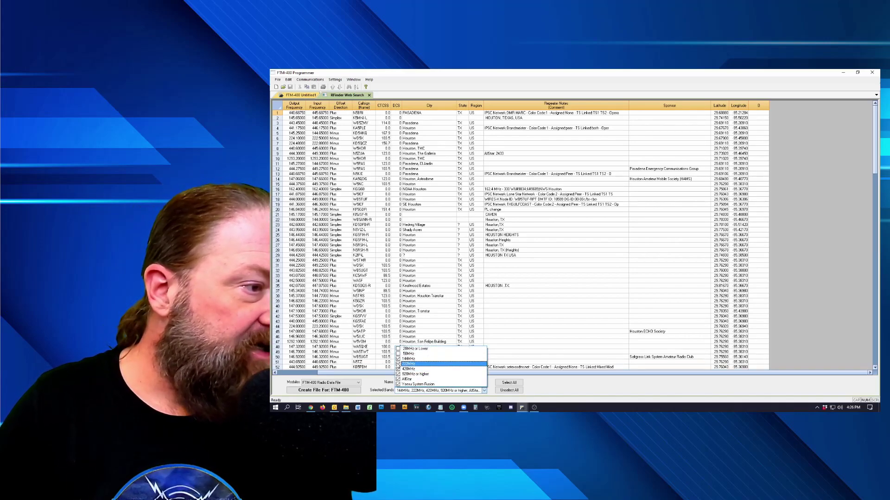
{"action": "left_click", "coordinate": [410, 364]}
{"action": "left_click", "coordinate": [410, 373]}
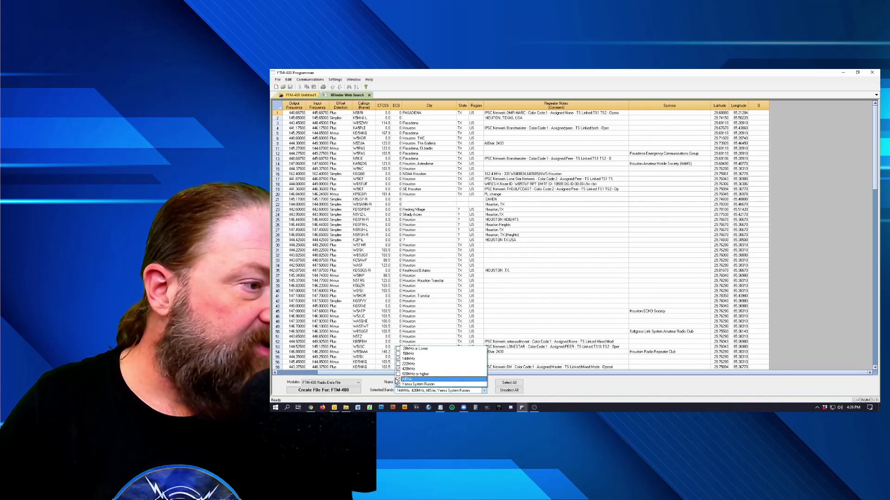
{"action": "left_click", "coordinate": [406, 378]}
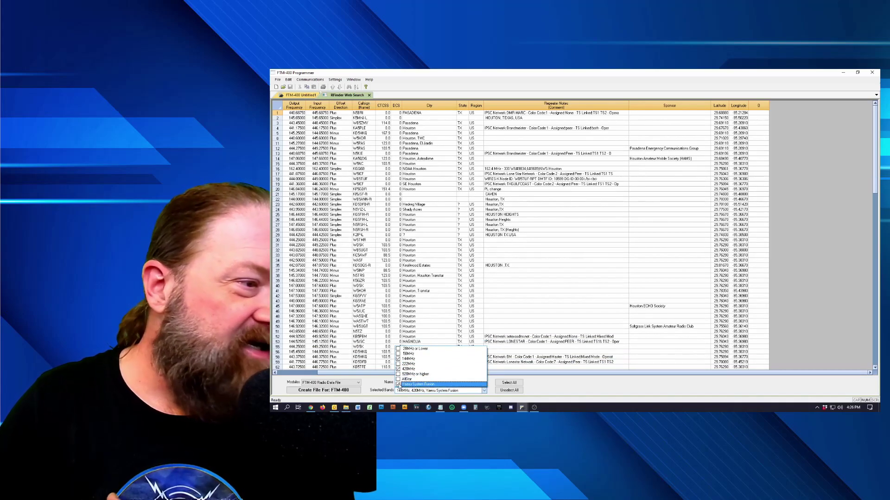
{"action": "left_click", "coordinate": [417, 384]}
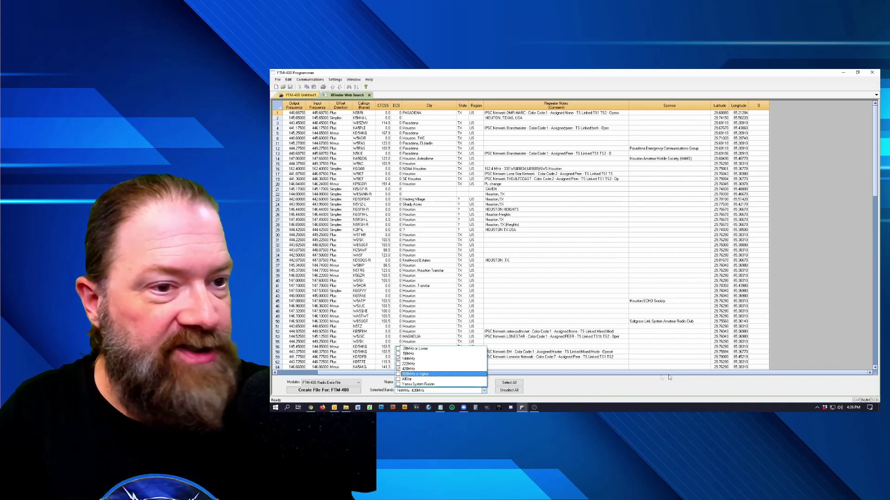
{"action": "left_click", "coordinate": [791, 318]}
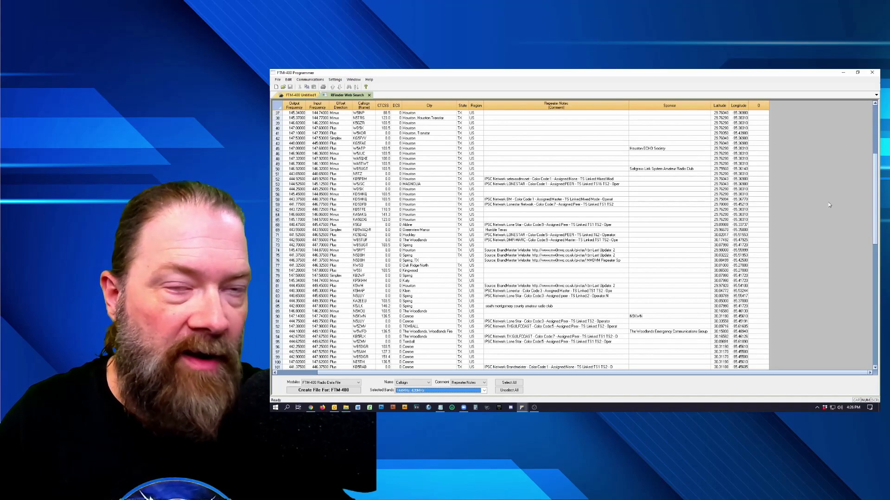
{"action": "left_click_drag", "start_coordinate": [871, 176], "coordinate": [829, 204]}
{"action": "scroll", "coordinate": [829, 204], "scroll_direction": "down", "scroll_amount": 6}
{"action": "scroll", "coordinate": [829, 204], "scroll_direction": "down", "scroll_amount": 6}
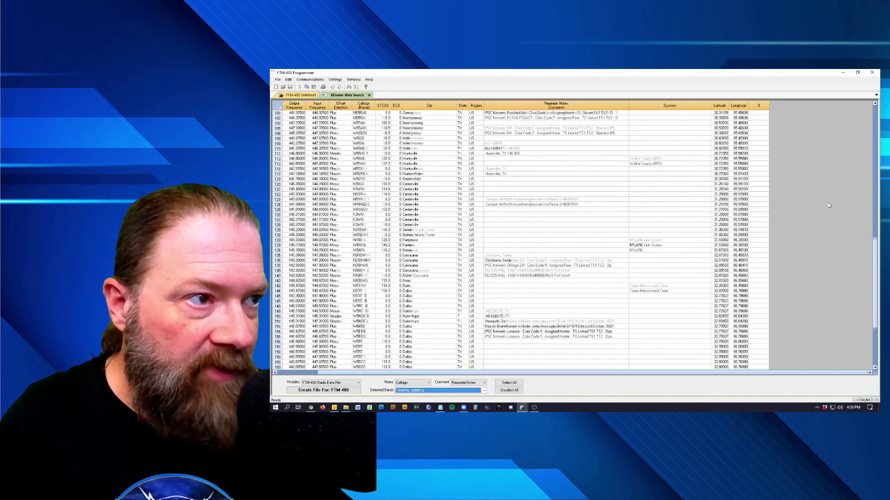
{"action": "scroll", "coordinate": [828, 205], "scroll_direction": "down", "scroll_amount": 6}
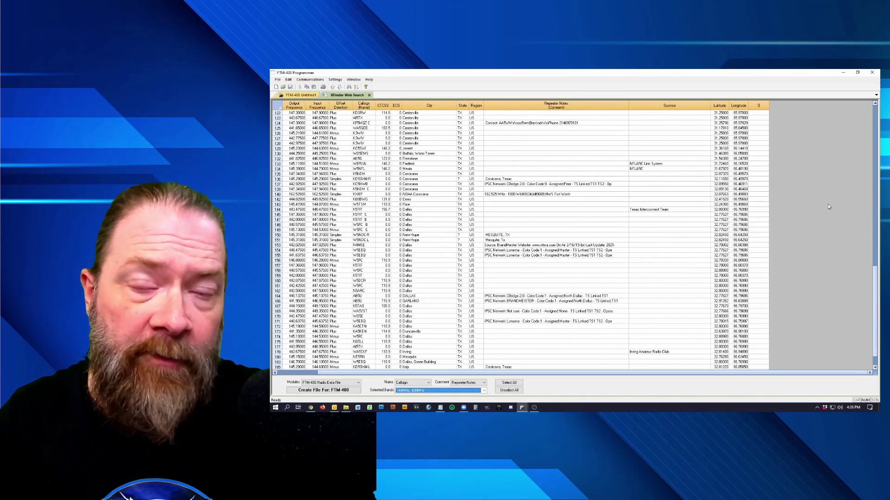